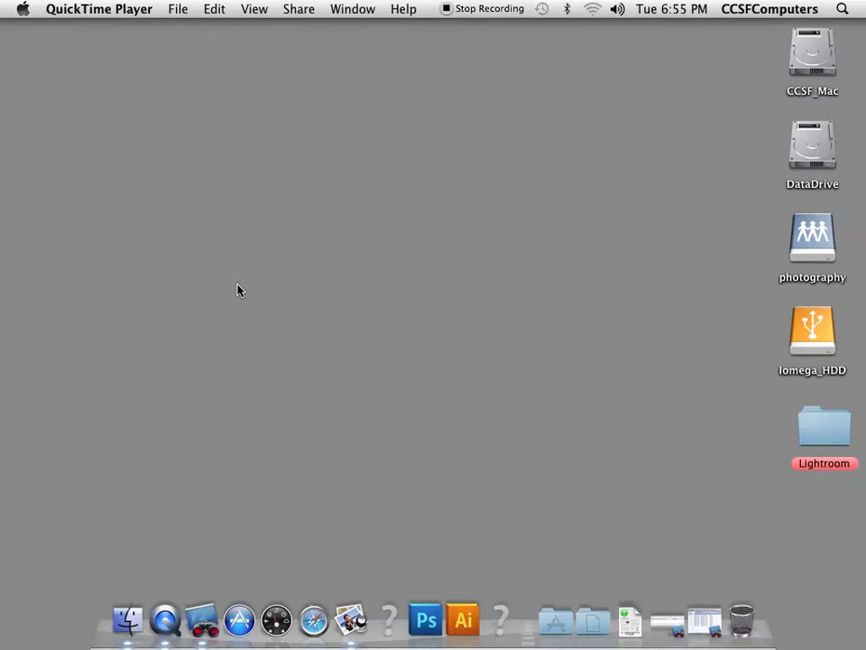
- From the CCSF_Mac window, search This Mac for 'disk utility' and select the Disk Utility result
double_click(804, 59)
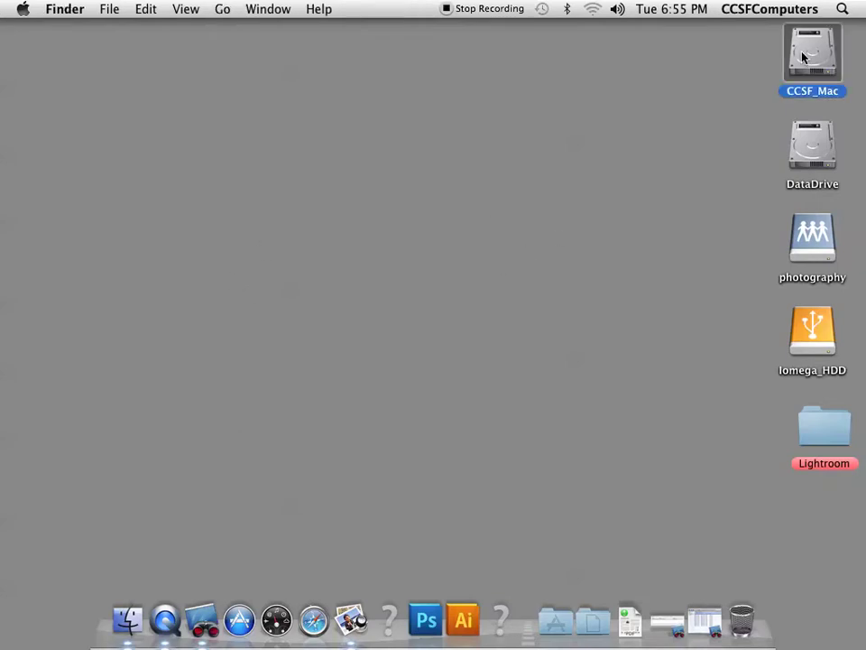
drag(603, 47, 515, 84)
click(629, 86)
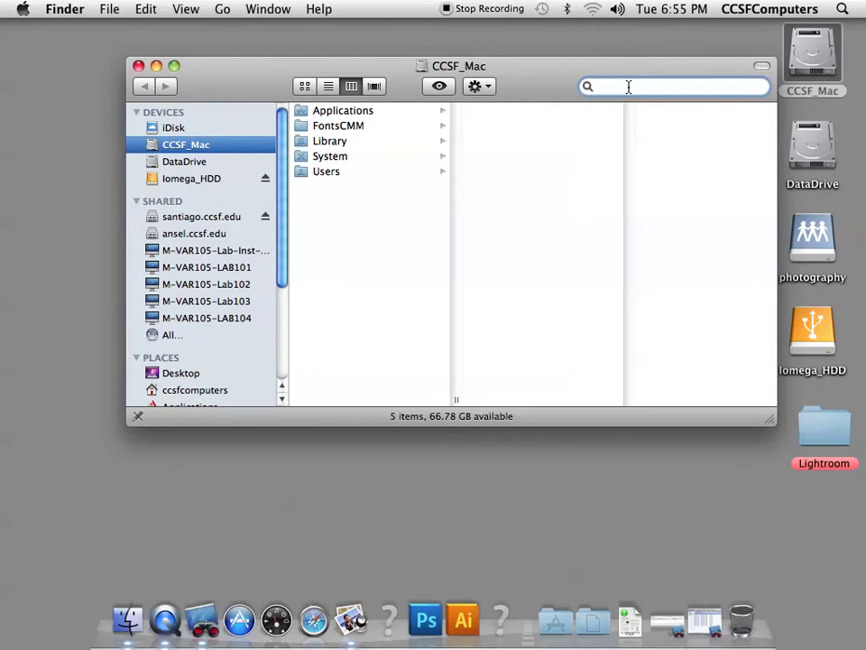
text(di)
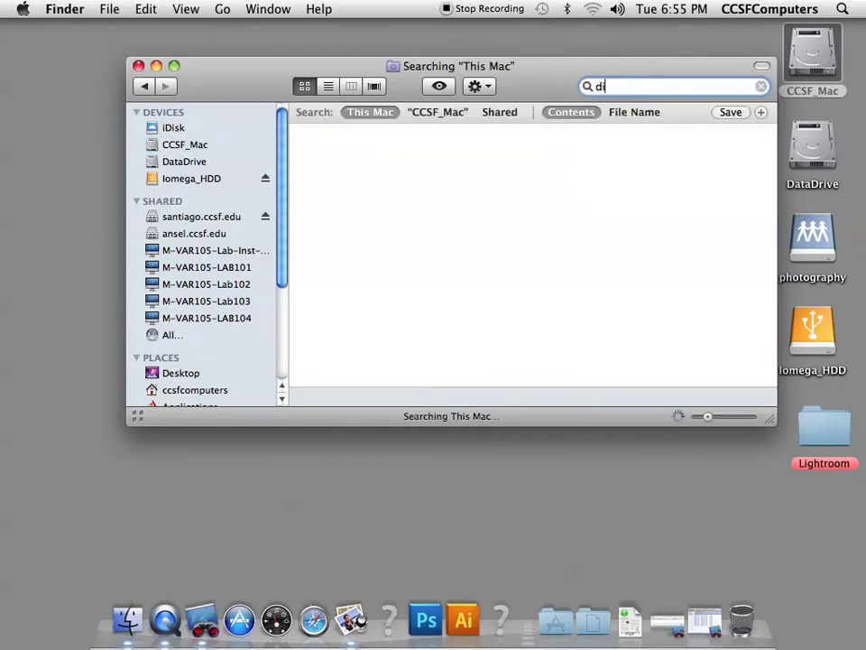
text(sk utility)
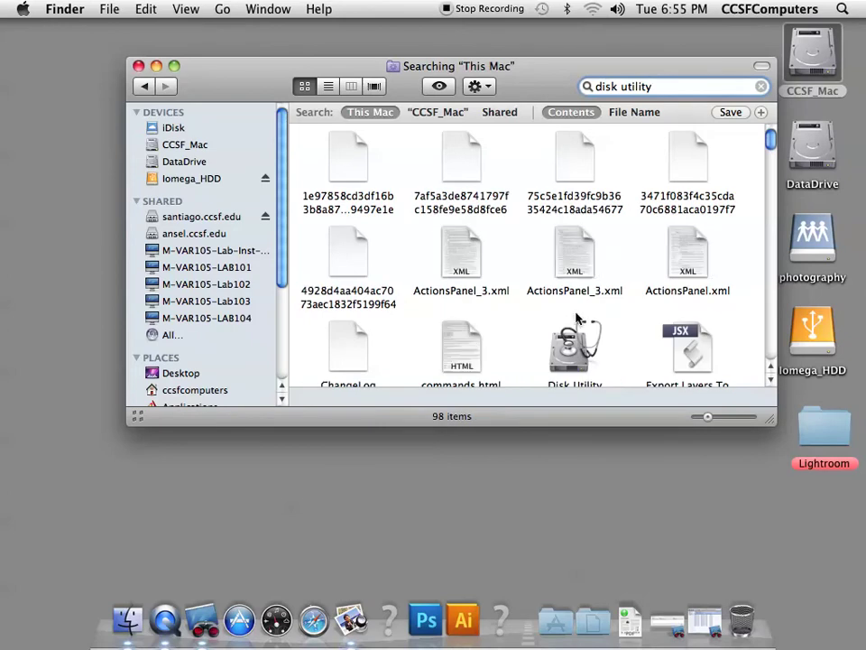
click(576, 343)
drag(771, 419, 756, 536)
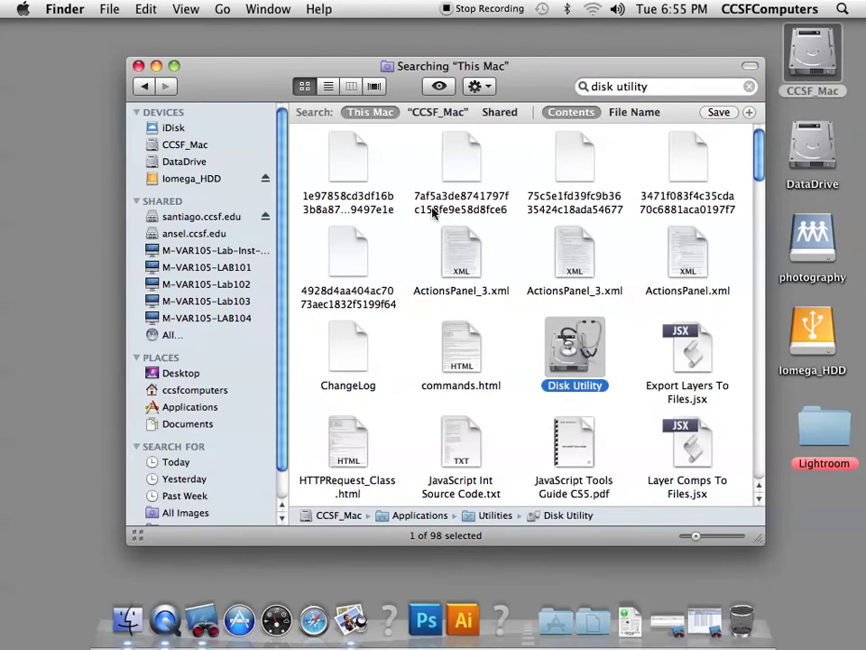
drag(228, 63, 120, 25)
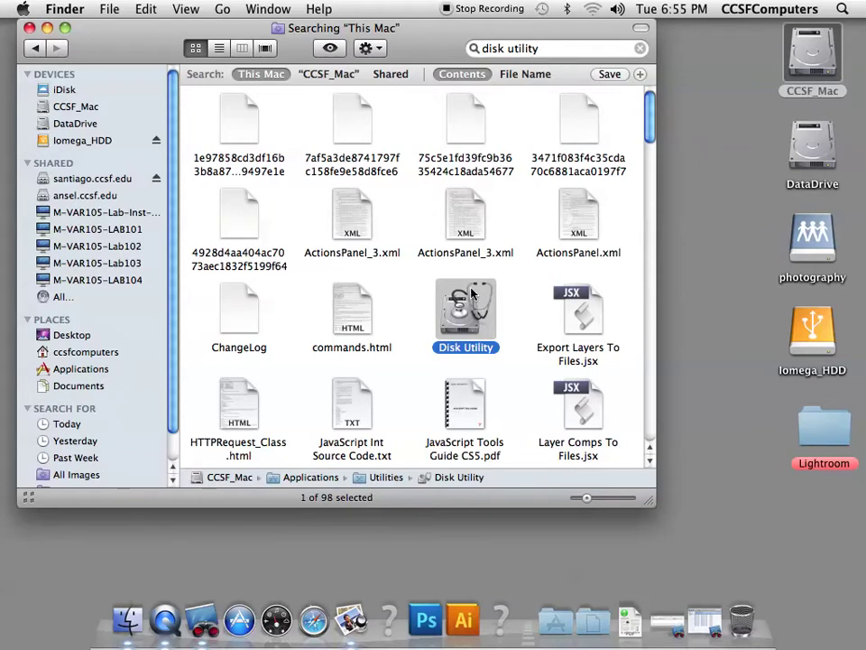
- Launch Disk Utility, close the Finder search window, and move Disk Utility up-left
double_click(455, 477)
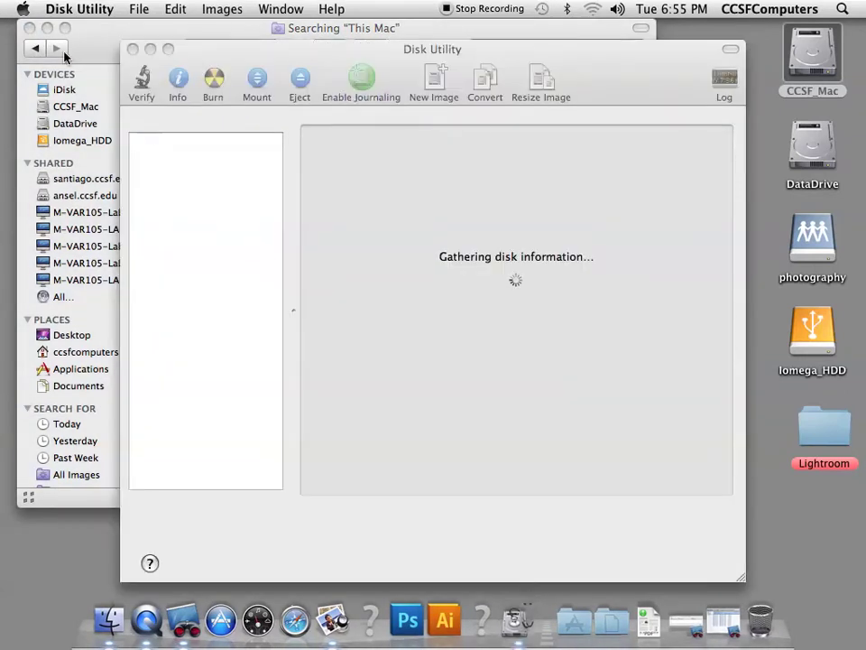
click(30, 28)
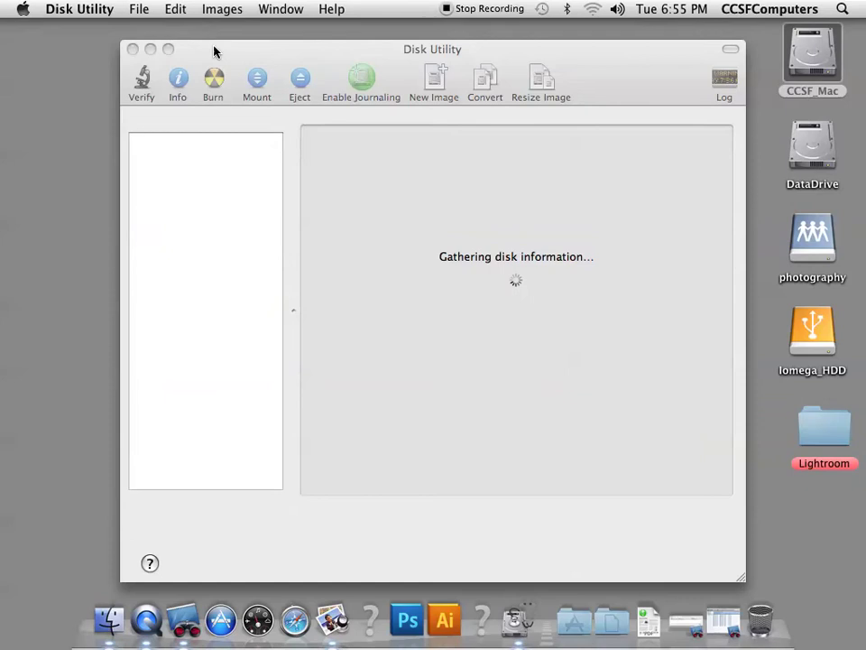
drag(213, 53, 184, 40)
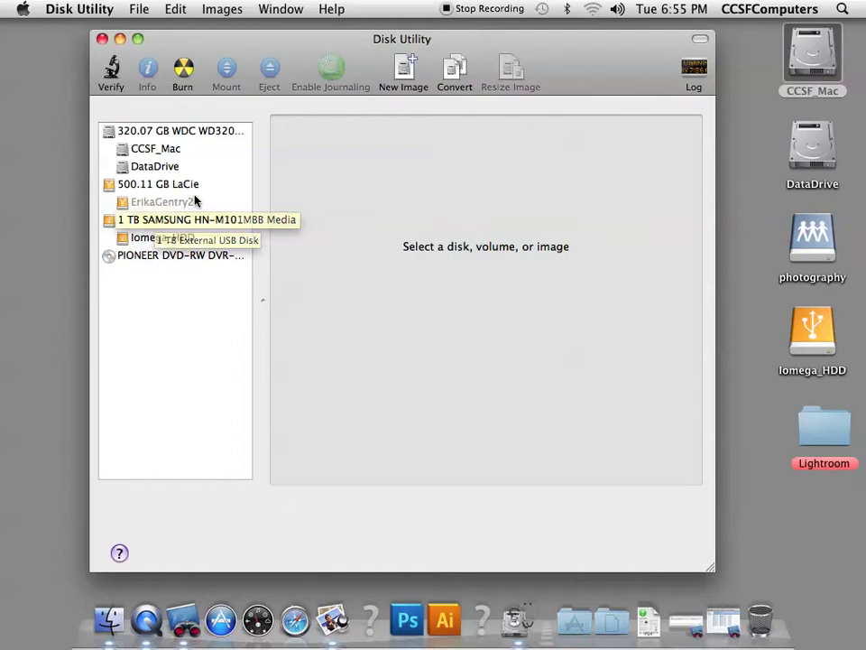
- Select the 1 TB SAMSUNG disk and show its Erase pane
click(154, 225)
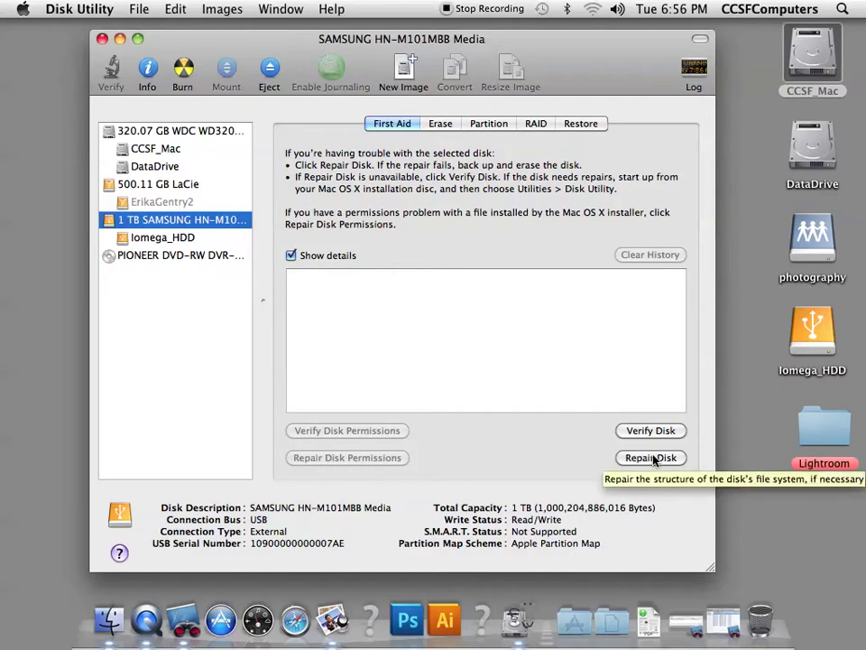
click(440, 126)
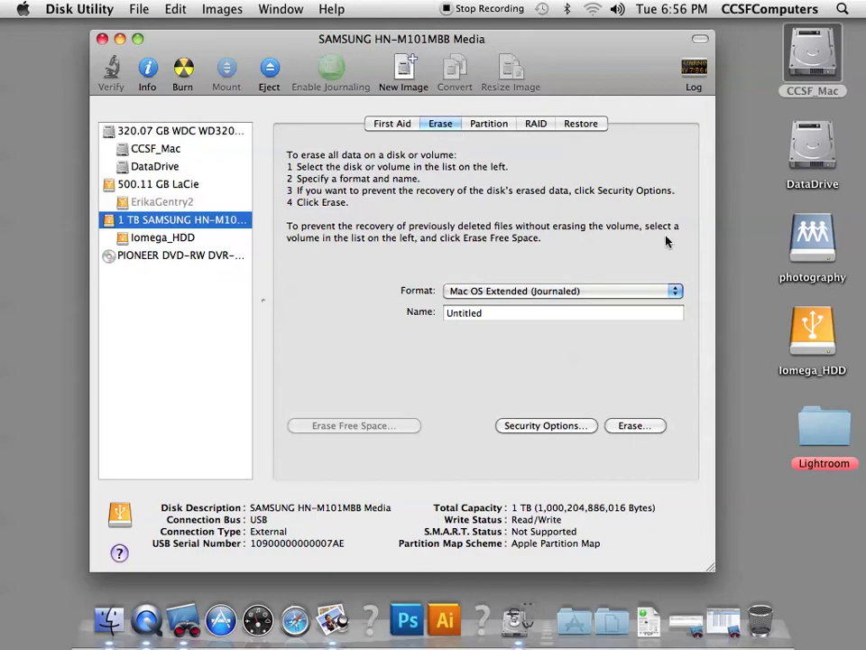
- Choose MS-DOS (FAT) as the erase format and replace 'Untitled' with a new volume name
click(673, 291)
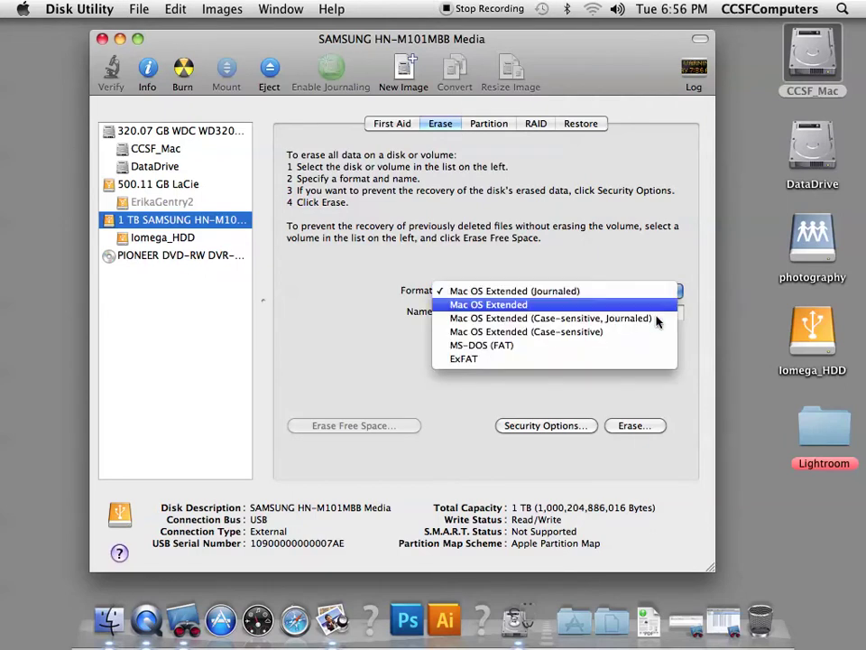
click(642, 347)
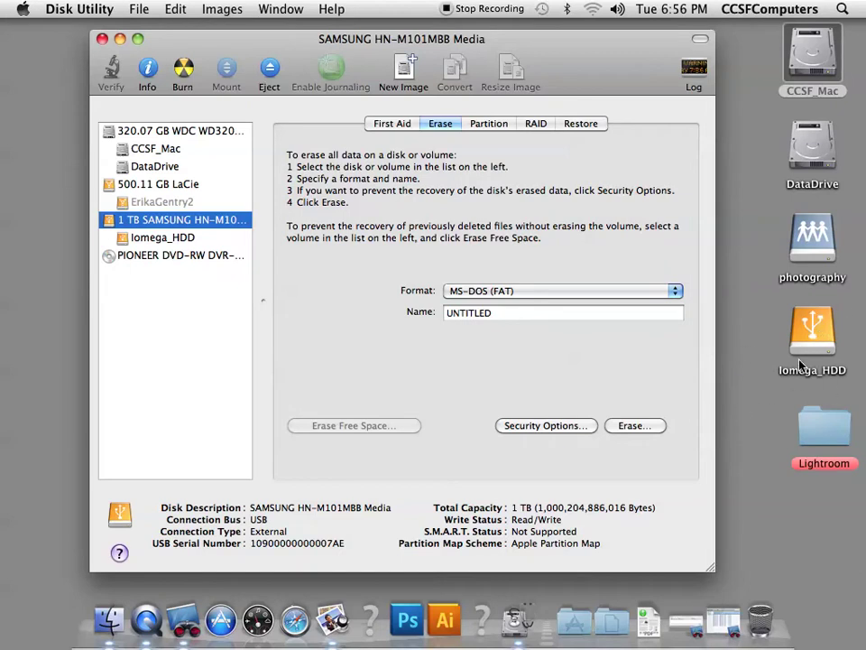
double_click(527, 312)
text(VIC)
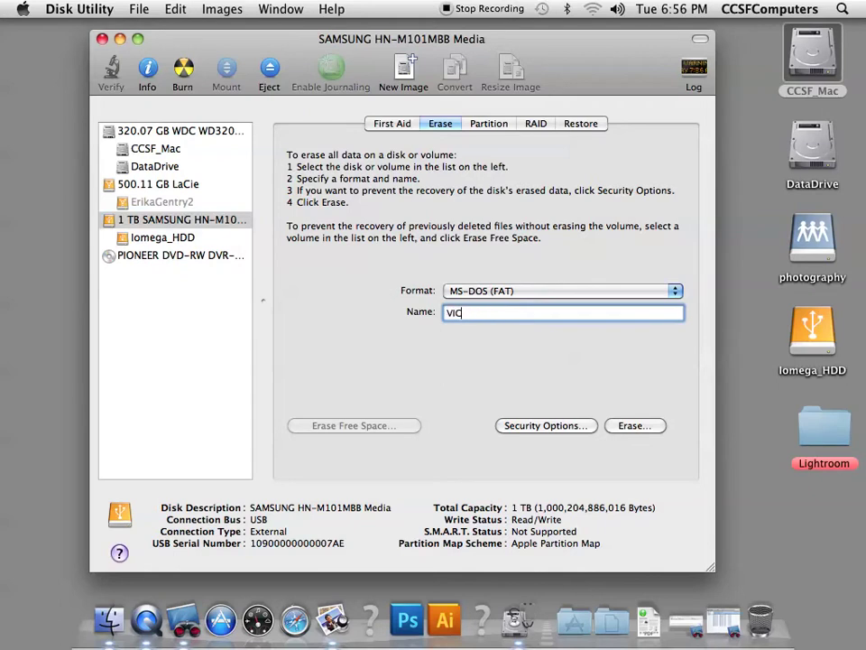
key(BackSpace)
text(NCENT)
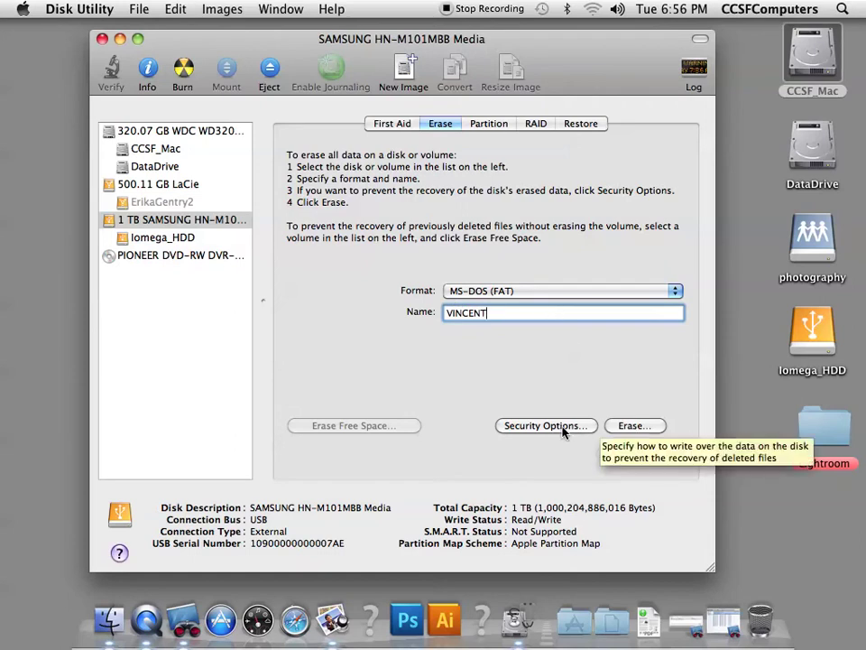
- Erase the Samsung disk, confirm, and acknowledge the 'Could not unmount disk' failure
click(642, 427)
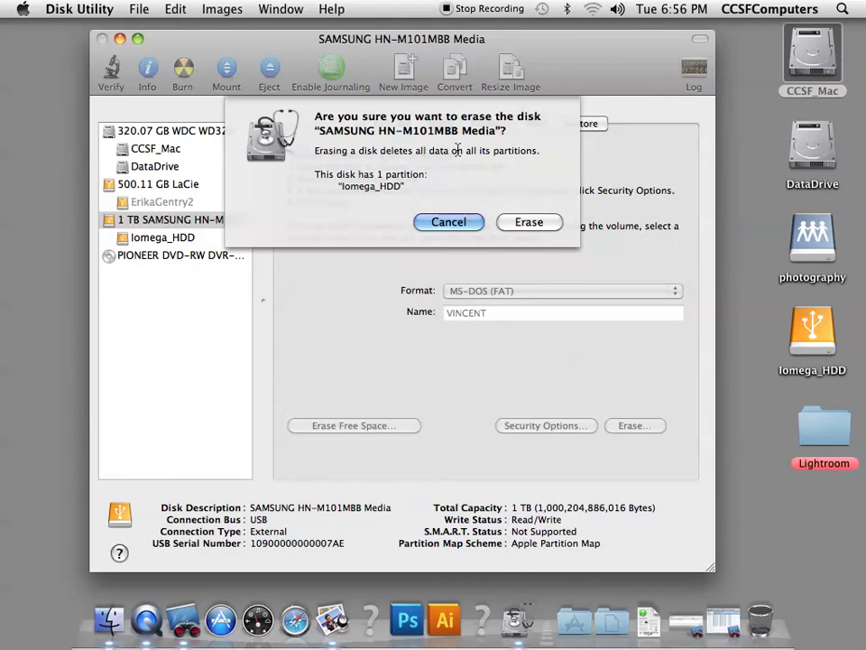
click(527, 221)
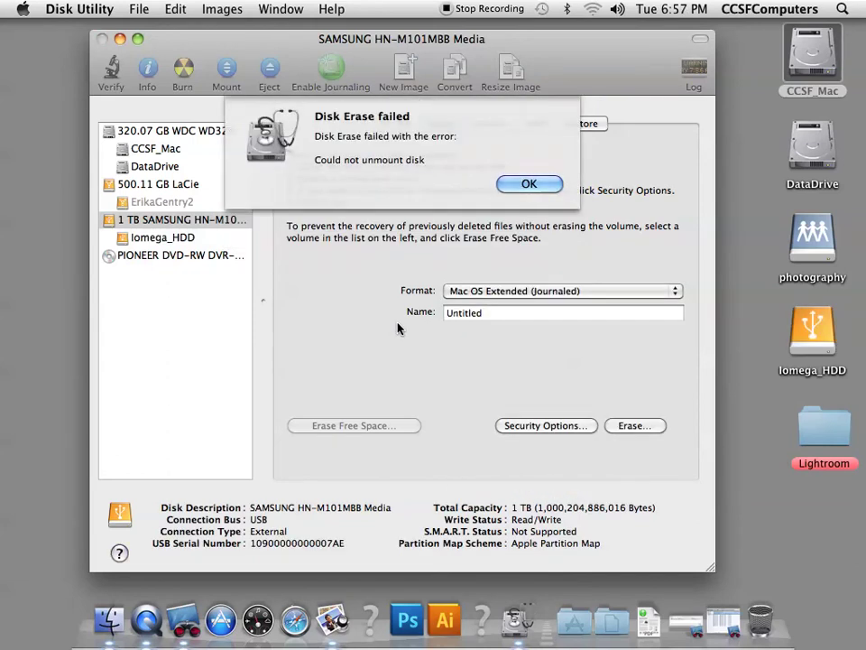
click(531, 184)
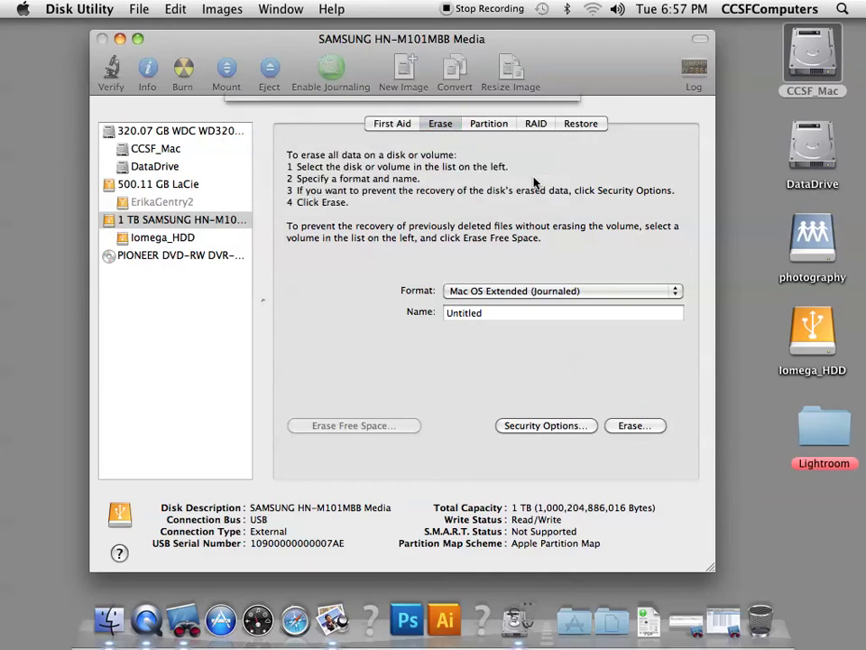
- Reselect the whole 1 TB SAMSUNG disk and set its format to MS-DOS (FAT)
click(180, 237)
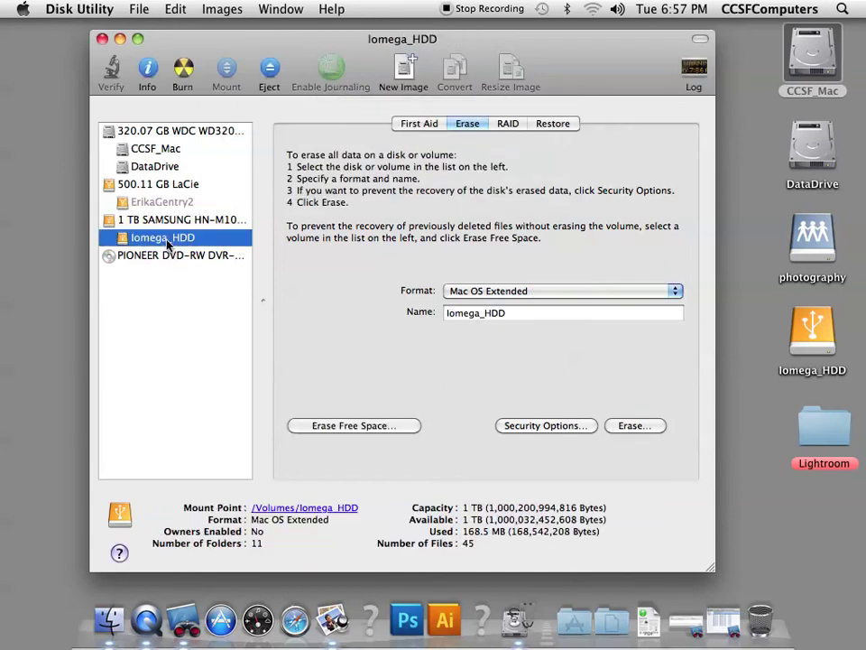
click(497, 291)
click(353, 286)
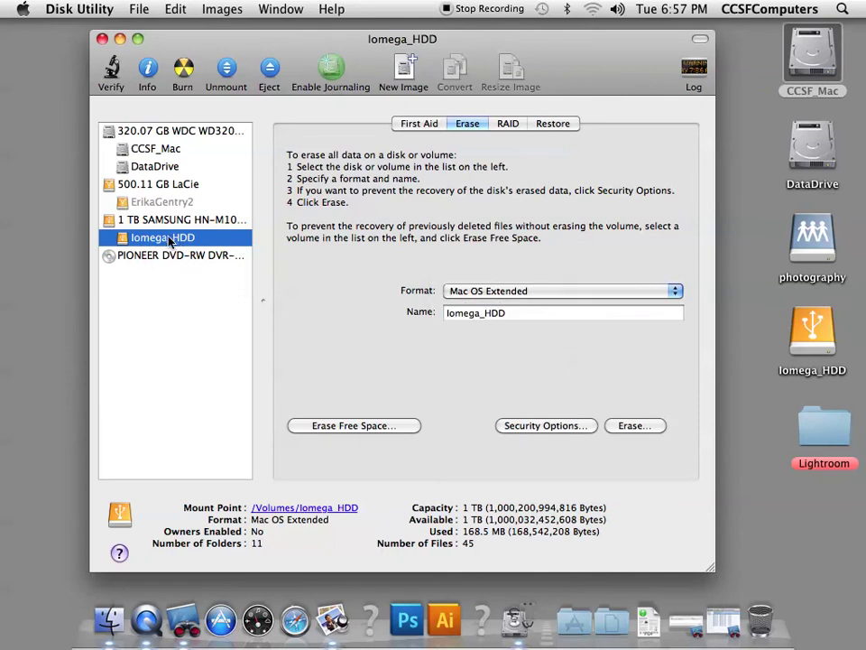
click(170, 220)
click(542, 298)
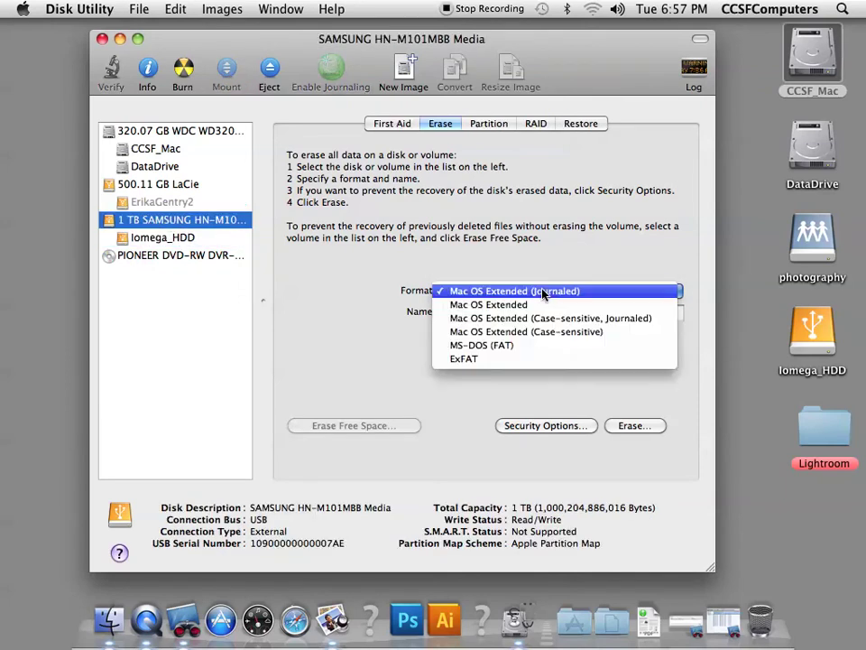
click(524, 343)
- Erase the disk, confirm, and dismiss the 'Could not unmount disk' alert
click(634, 425)
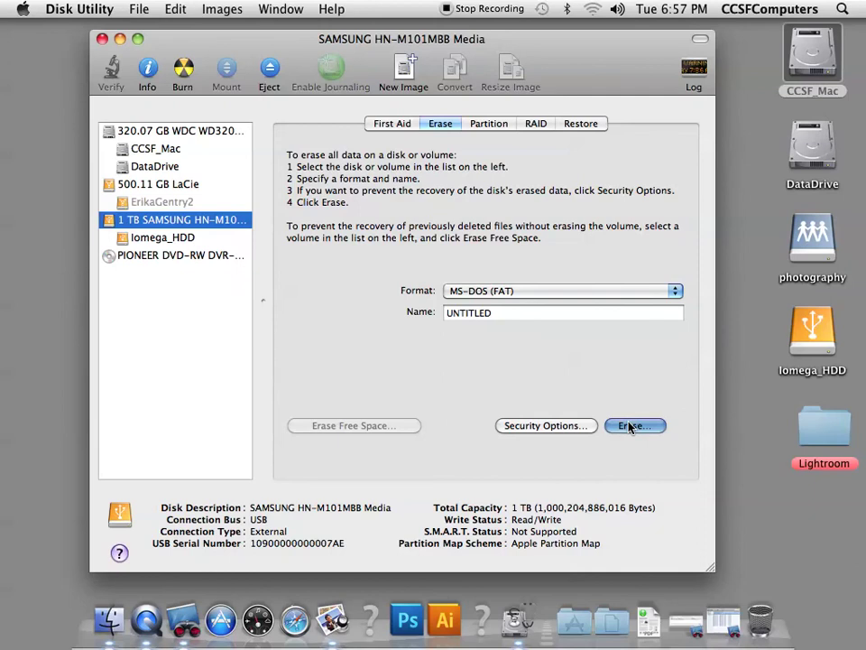
click(530, 222)
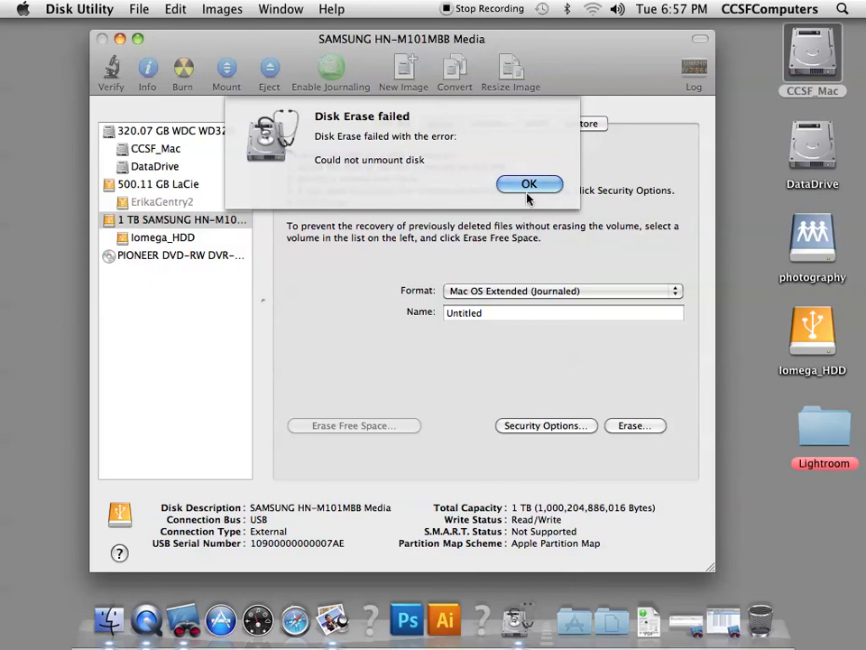
click(528, 184)
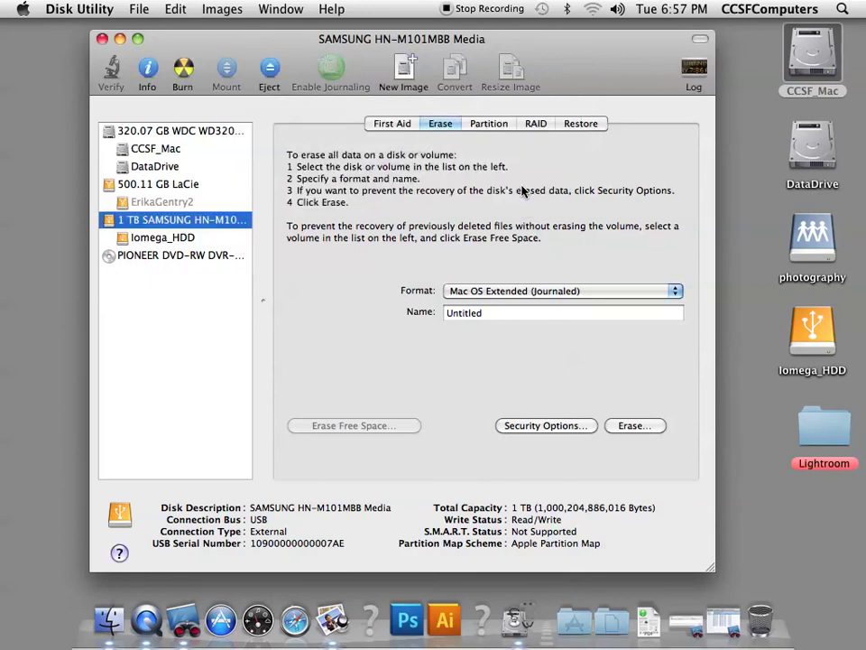
- Run First Aid's Repair Disk on the Samsung drive and dismiss the 'Could not unmount disk' alert
click(481, 127)
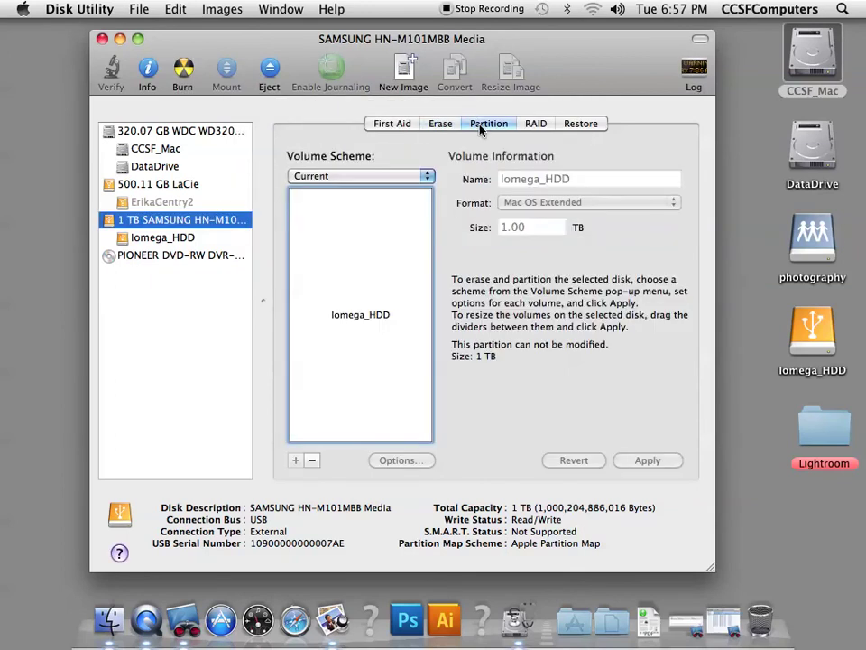
click(442, 128)
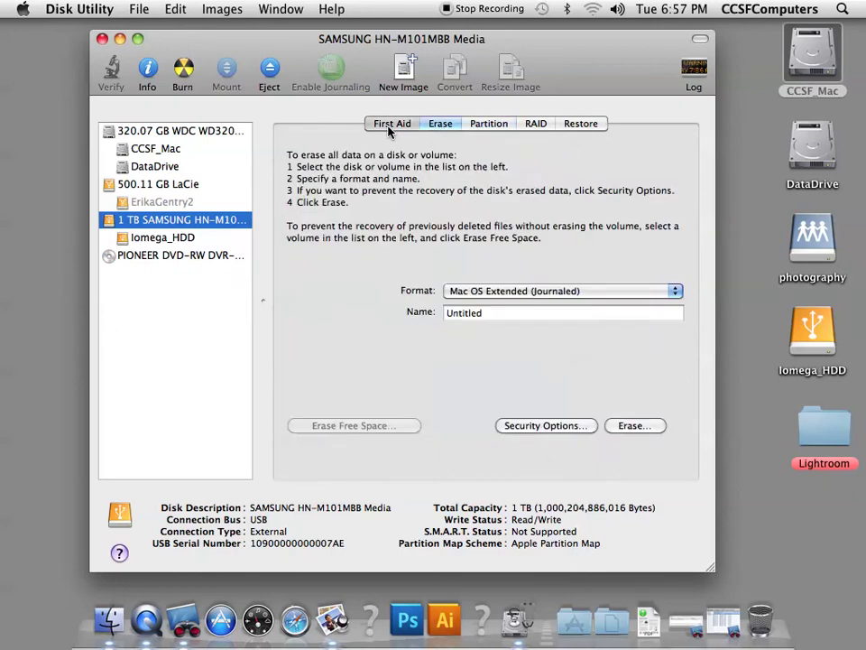
click(389, 128)
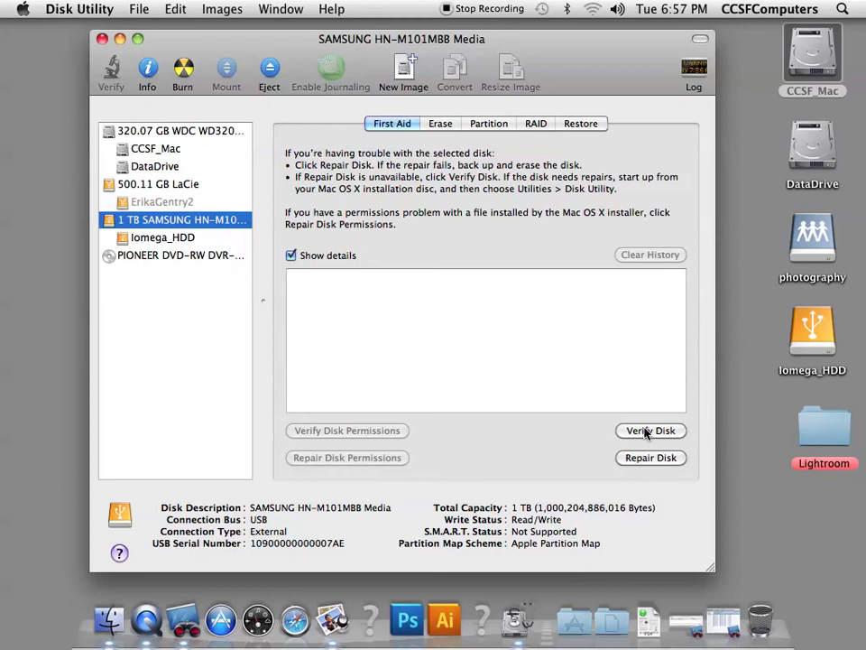
click(639, 458)
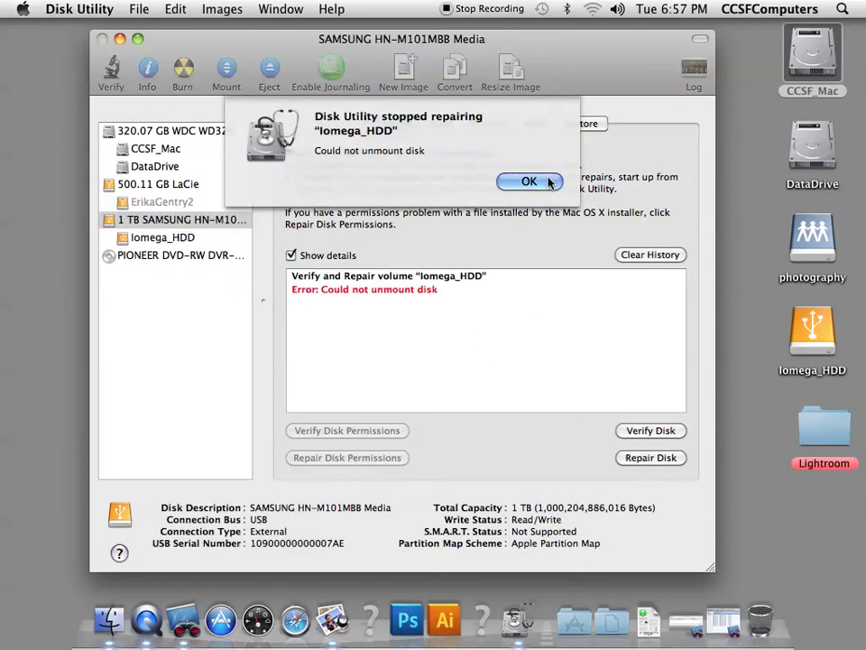
click(551, 180)
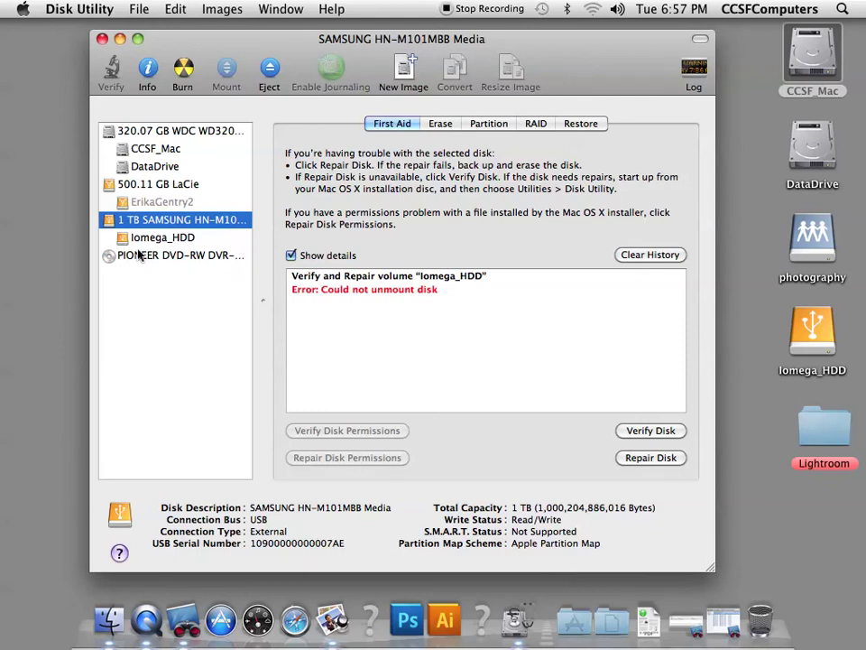
- Return to the Erase tab and set the format to MS-DOS (FAT) again
click(440, 123)
click(565, 290)
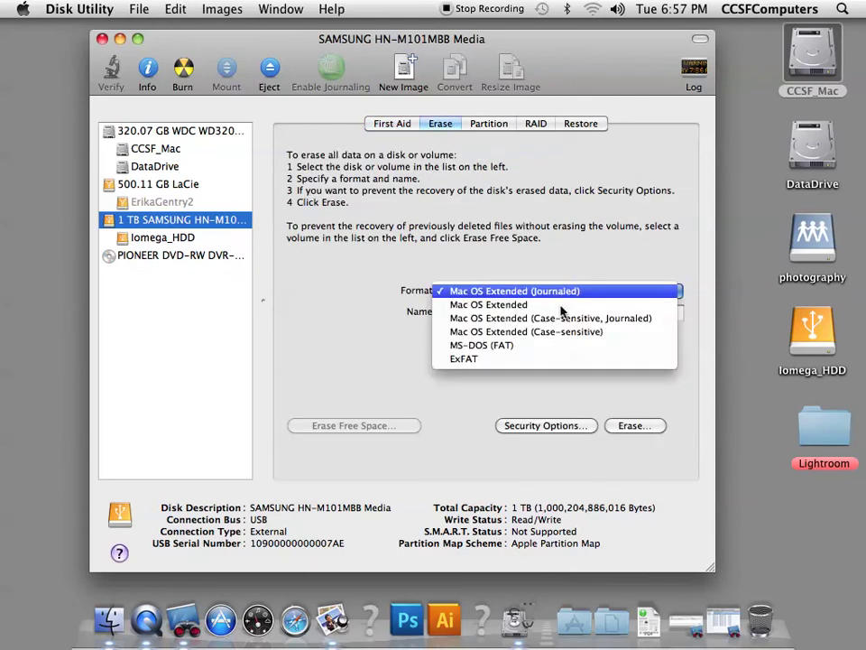
click(560, 345)
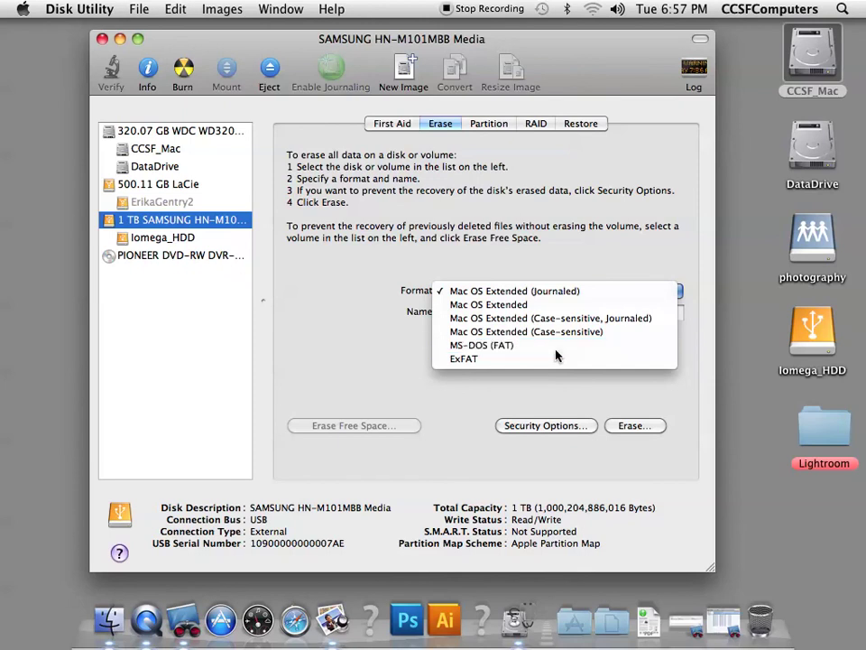
- Erase the Samsung disk a third time, confirm, and dismiss the failure alert
click(647, 429)
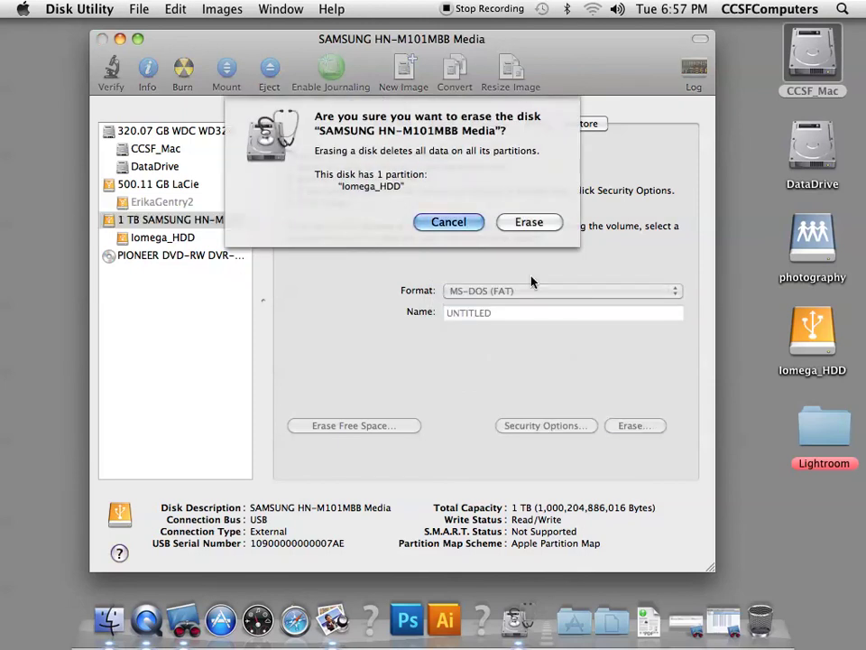
click(545, 223)
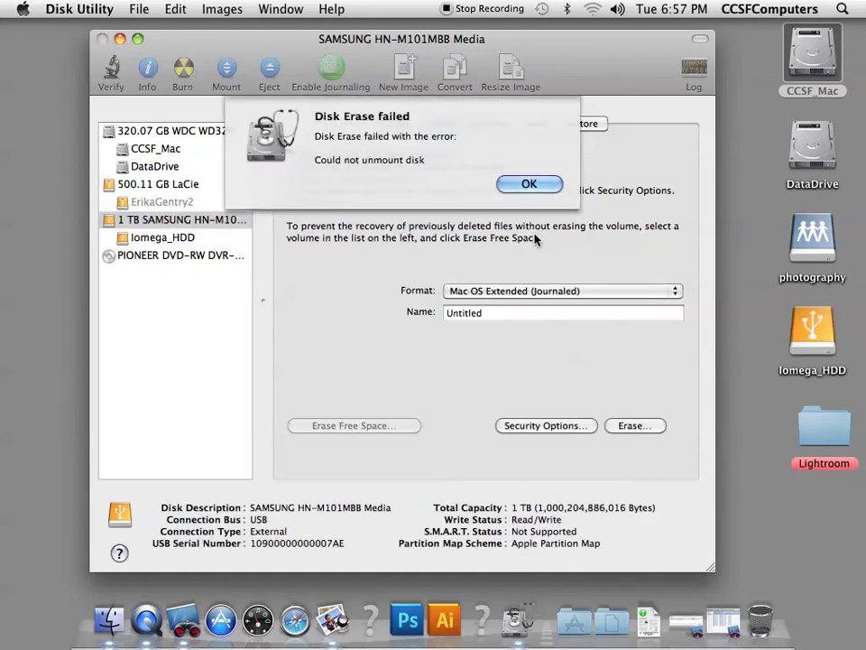
key(Return)
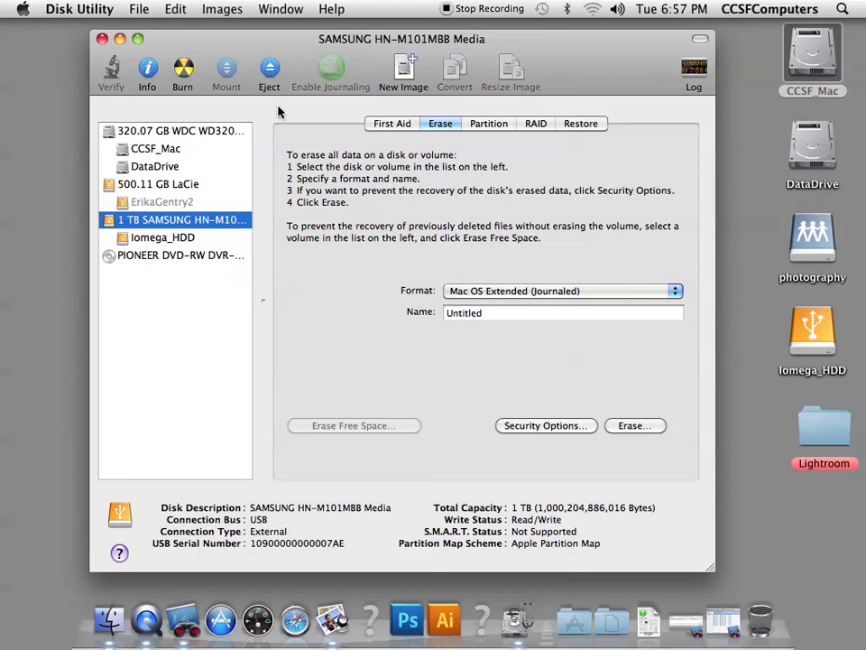
- Mount the greyed-out LaCie volume, close Disk Utility, and bring QuickTime Player to the front
click(153, 201)
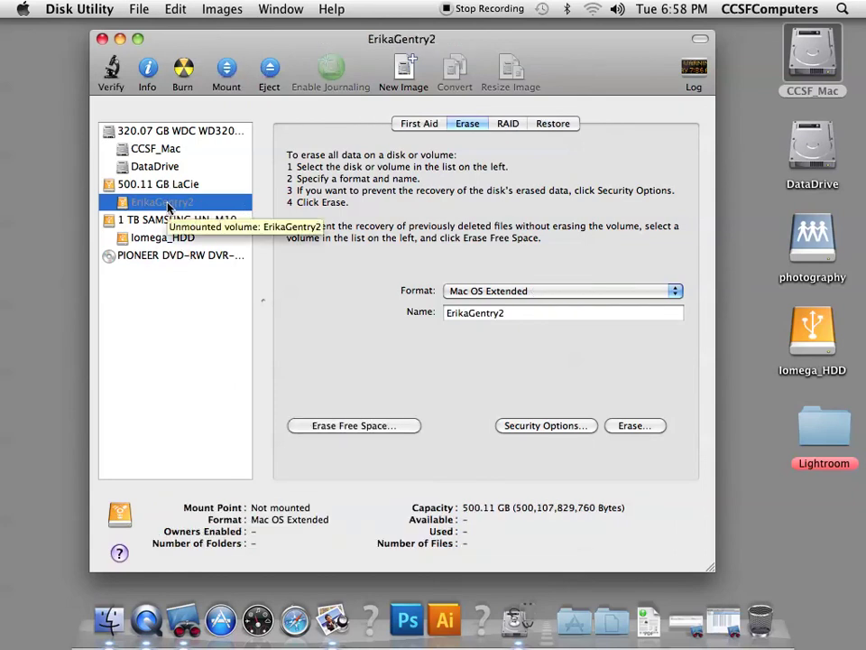
click(228, 74)
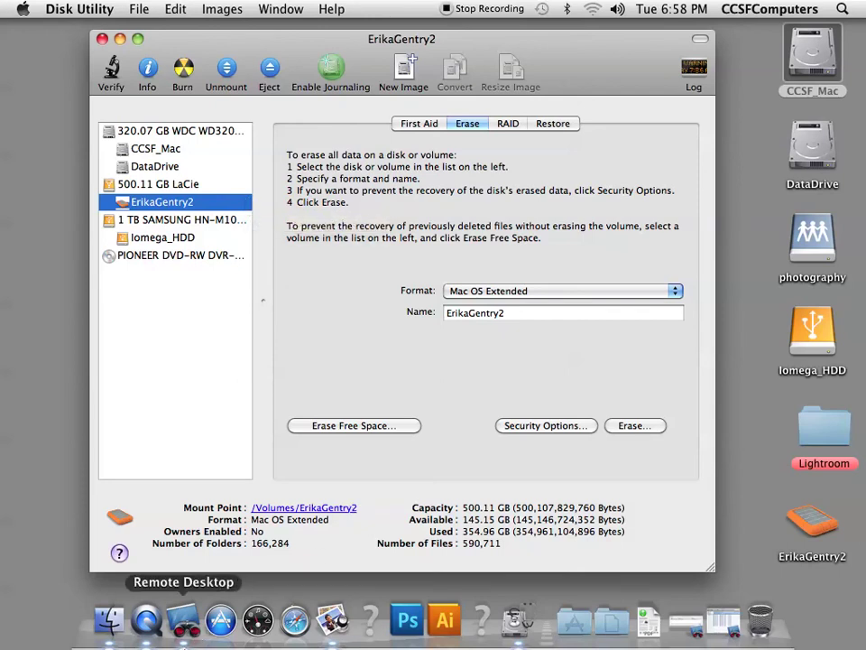
click(102, 38)
click(166, 617)
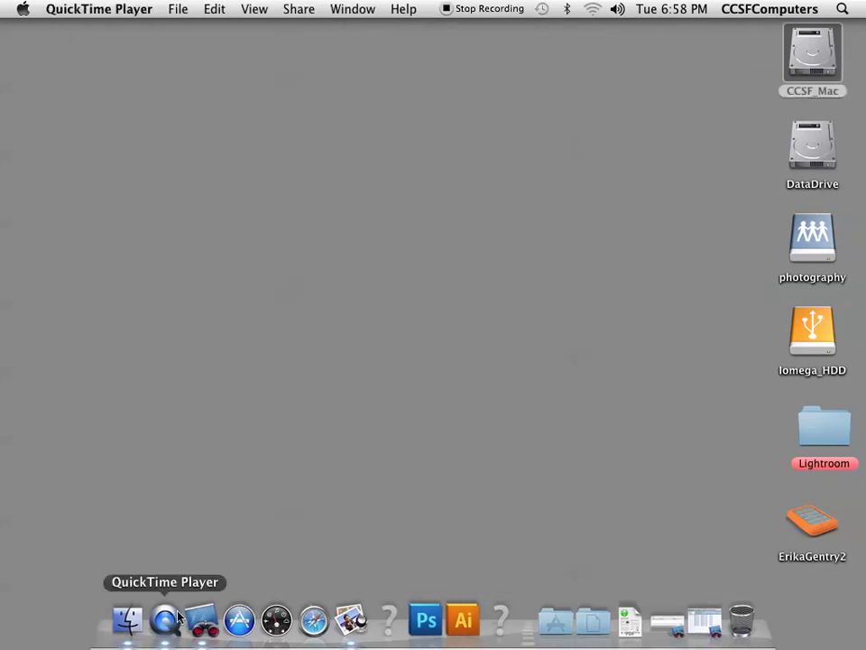